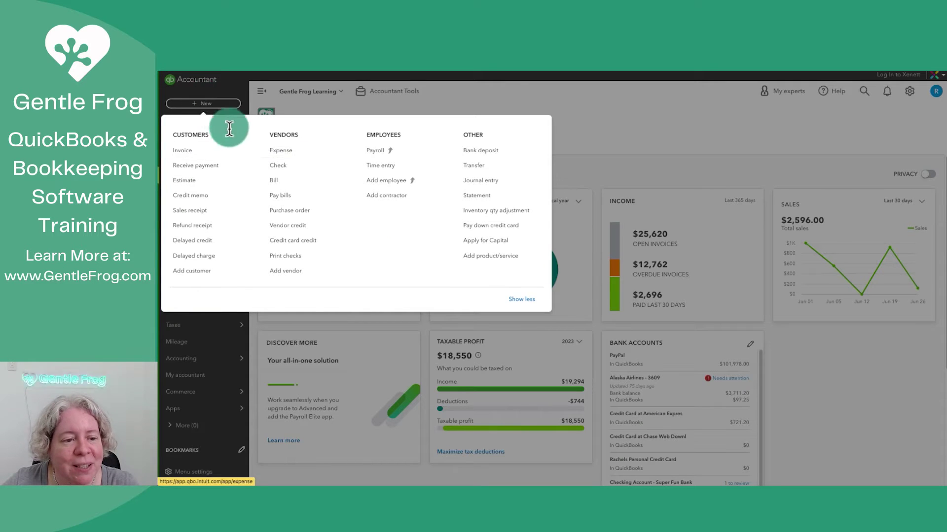
Start a new bill, replacing vendor Delta Airlines with Insurance Broker, dated 06/30/2023
{"action": "left_click", "coordinate": [276, 184]}
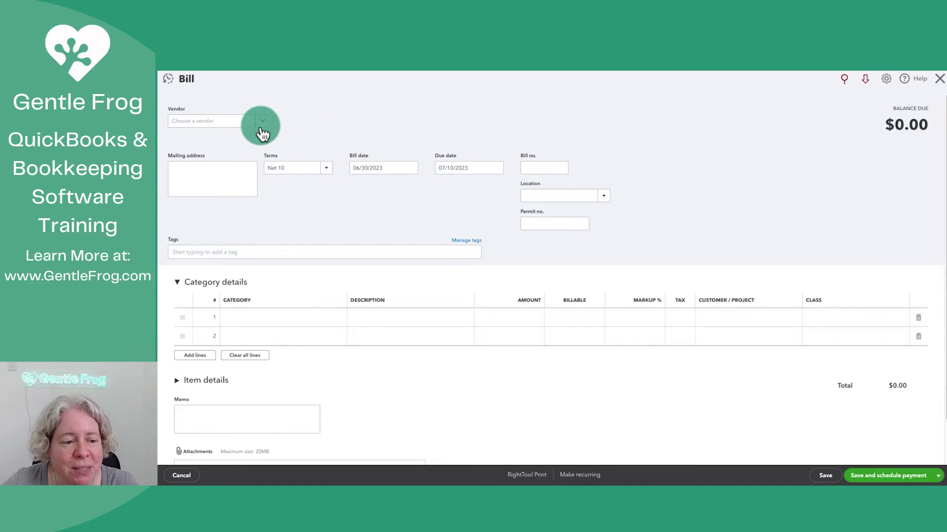
{"action": "left_click", "coordinate": [262, 128]}
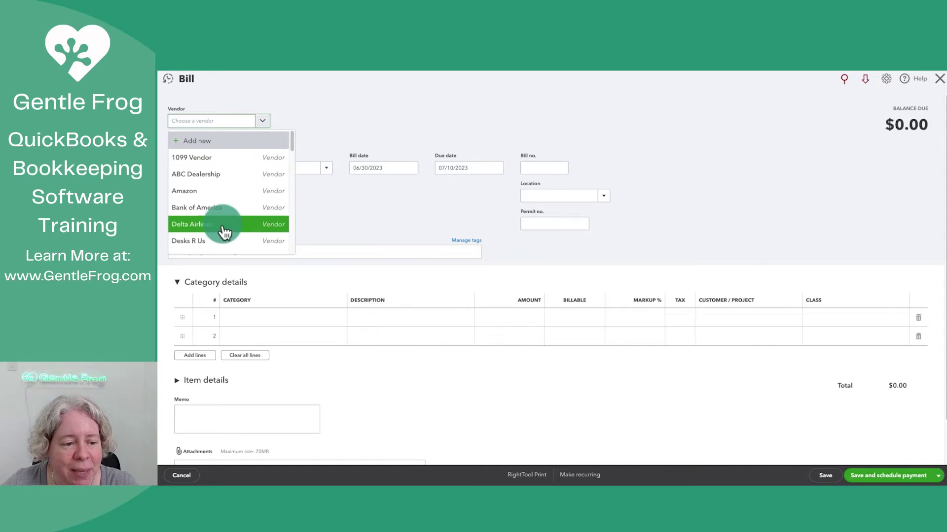
{"action": "left_click", "coordinate": [224, 230]}
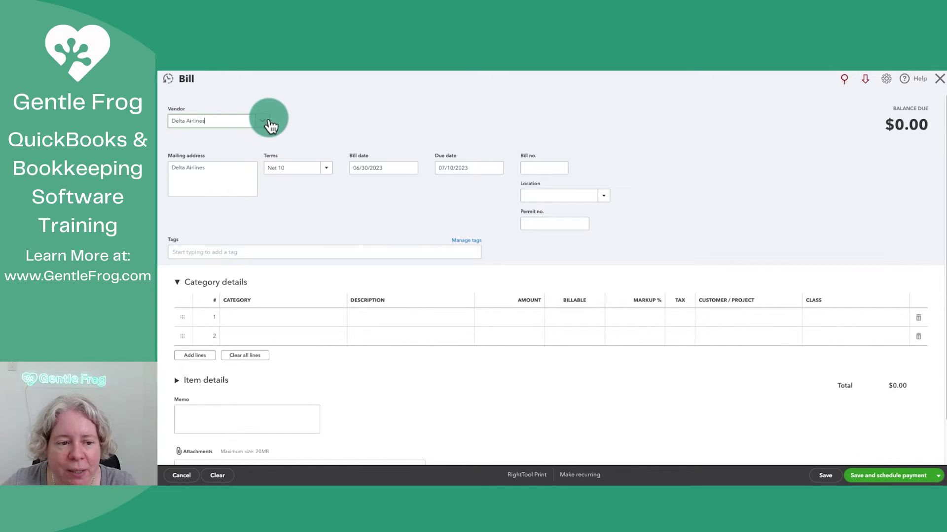
{"action": "left_click", "coordinate": [265, 123]}
{"action": "scroll", "coordinate": [258, 228], "scroll_direction": "down", "scroll_amount": 5}
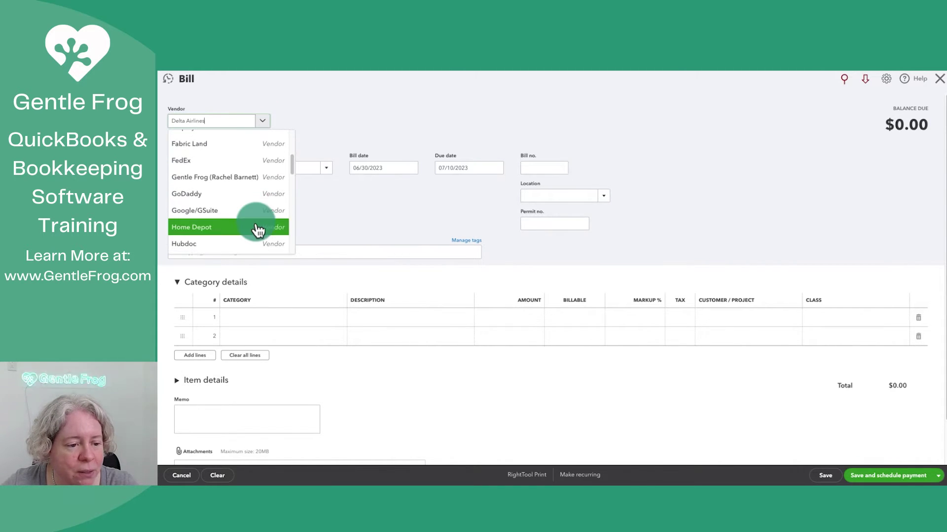
{"action": "scroll", "coordinate": [258, 229], "scroll_direction": "down", "scroll_amount": 3}
{"action": "left_click", "coordinate": [213, 164]}
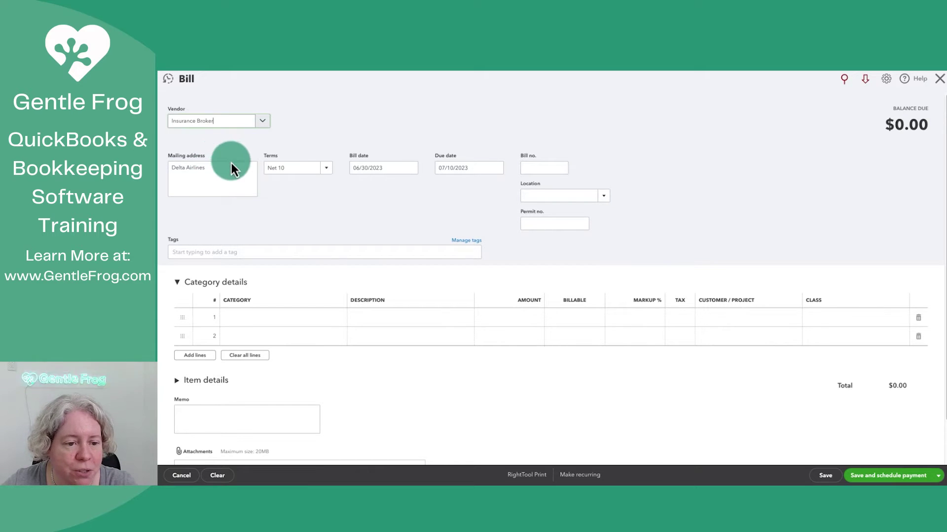
{"action": "left_click", "coordinate": [359, 168]}
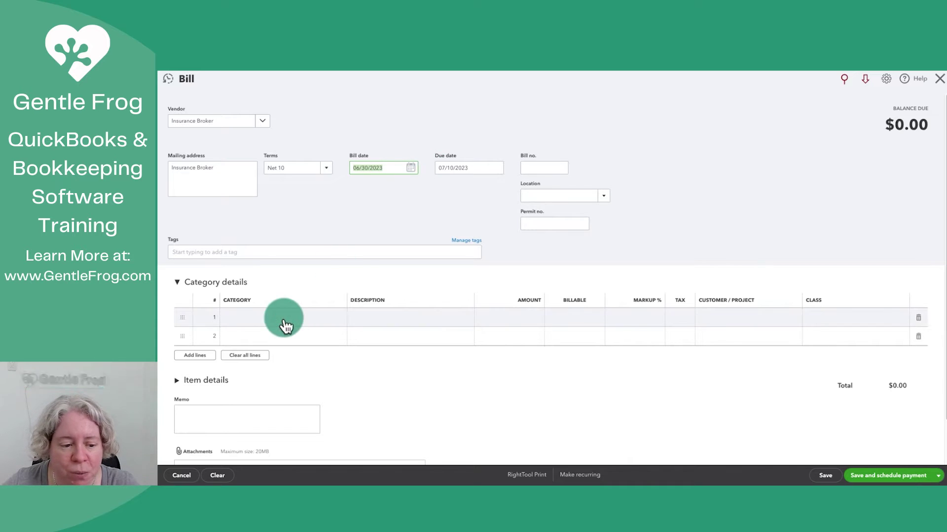
Add a $1,252.00 Insurance Expense line to the Insurance Broker bill, then save and close it
{"action": "left_click", "coordinate": [286, 325]}
{"action": "left_click", "coordinate": [245, 329]}
{"action": "type", "text": "ins"}
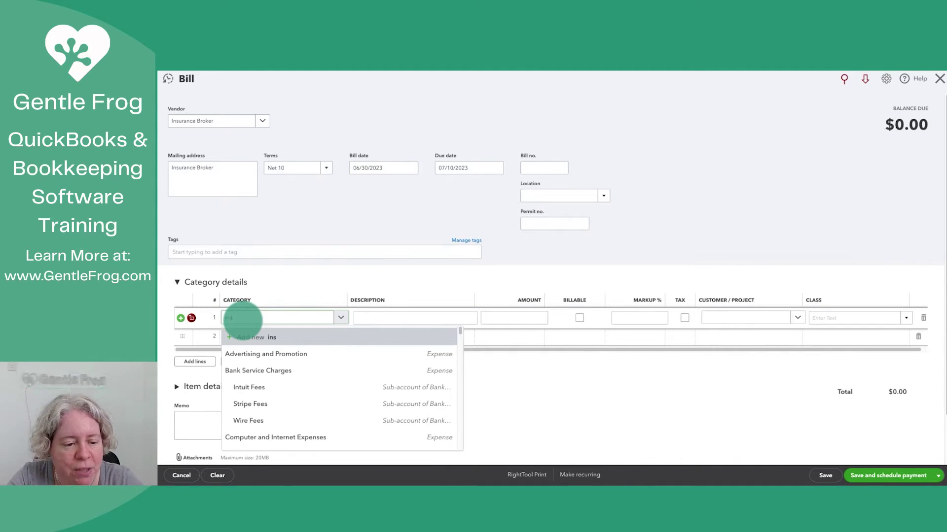
{"action": "left_click", "coordinate": [256, 354]}
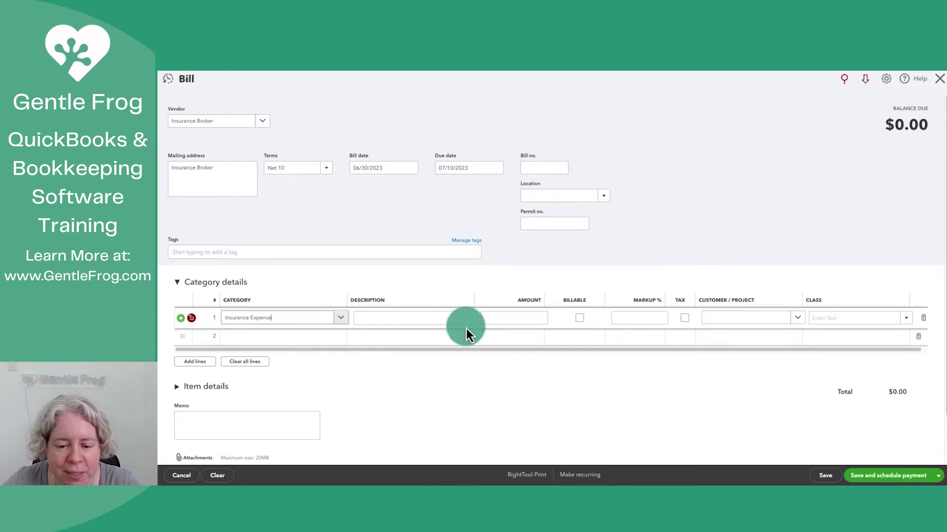
{"action": "left_click", "coordinate": [521, 320]}
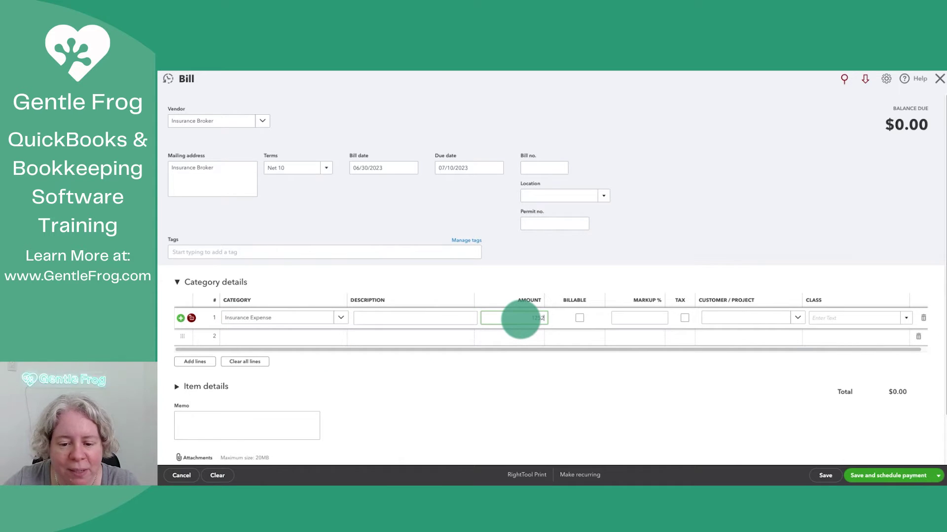
{"action": "type", "text": "1252"}
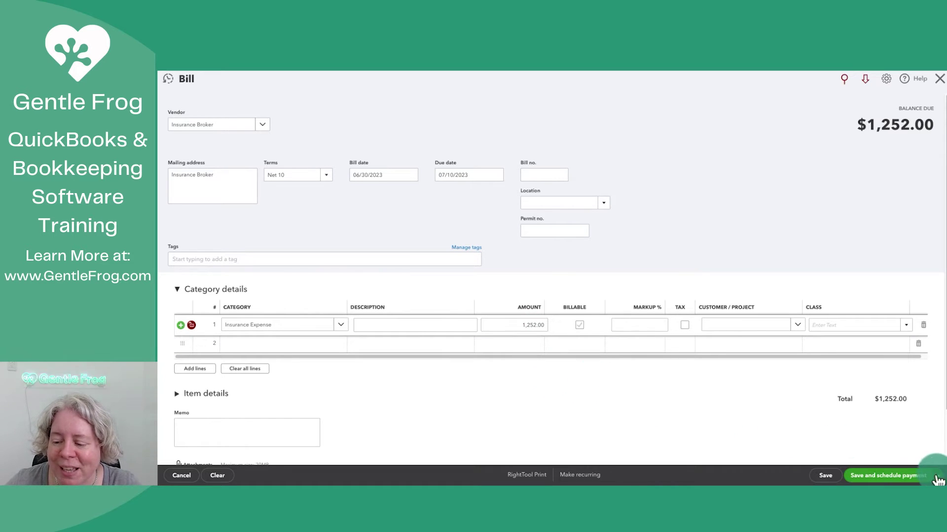
{"action": "left_click", "coordinate": [938, 476]}
{"action": "left_click", "coordinate": [872, 462]}
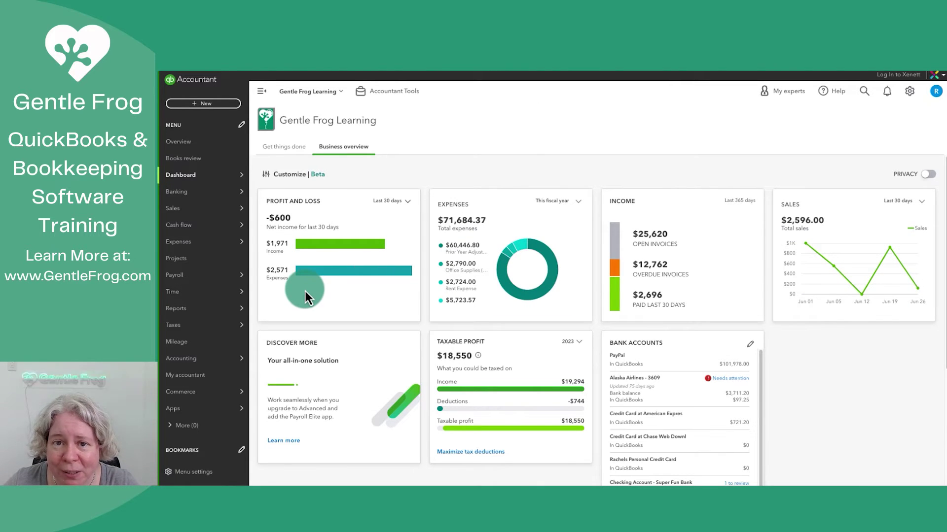
Run the Profit and Loss report with a start date of 06/30/2023
{"action": "left_click", "coordinate": [265, 310]}
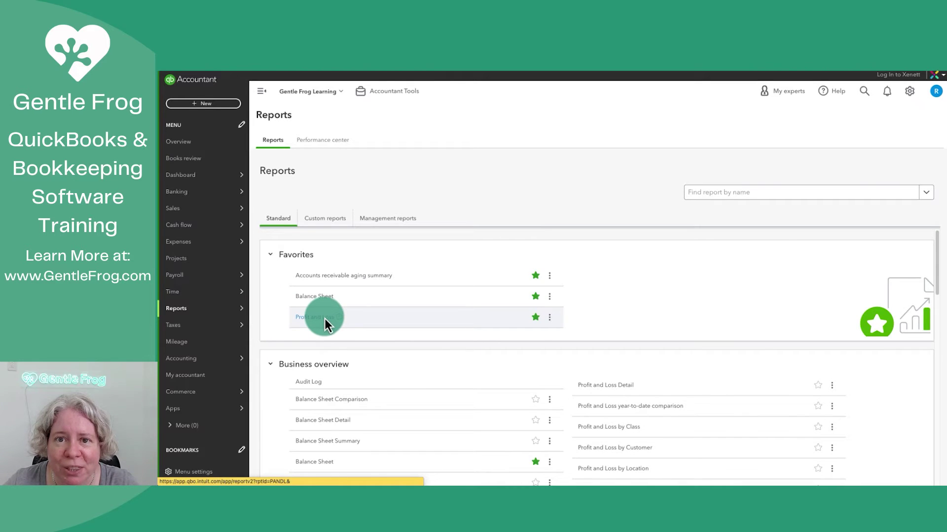
{"action": "left_click", "coordinate": [325, 320]}
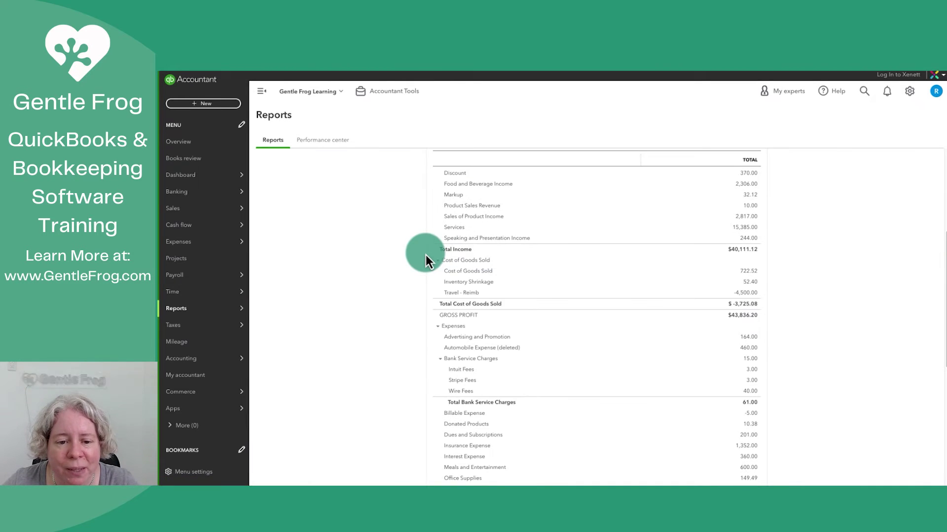
{"action": "left_click", "coordinate": [380, 203]}
{"action": "type", "text": "06/30/2023"}
{"action": "key", "text": "Tab"}
{"action": "left_click", "coordinate": [626, 230]}
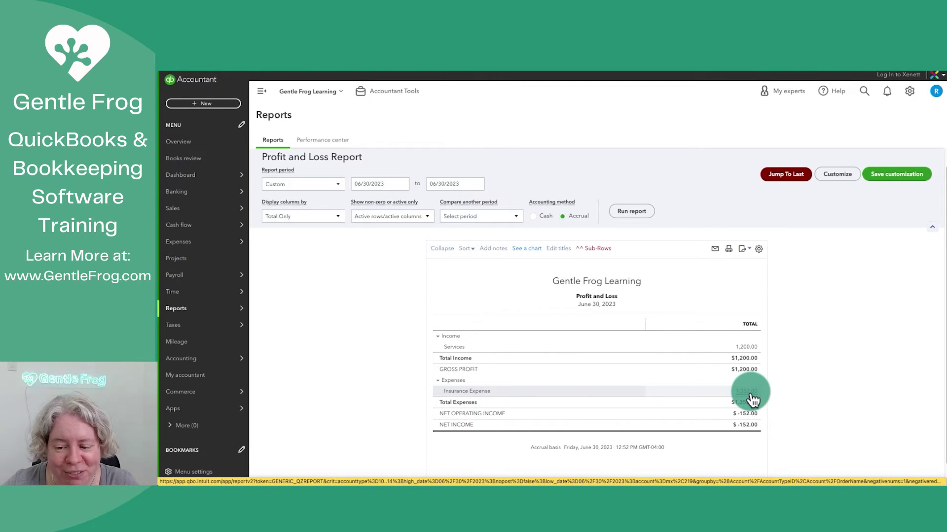
{"action": "left_click", "coordinate": [750, 394]}
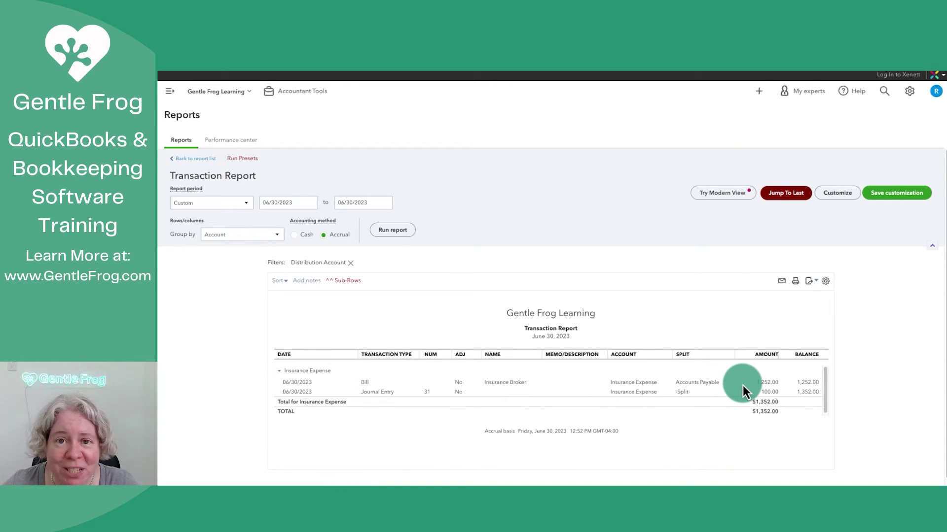
{"action": "left_click", "coordinate": [624, 394]}
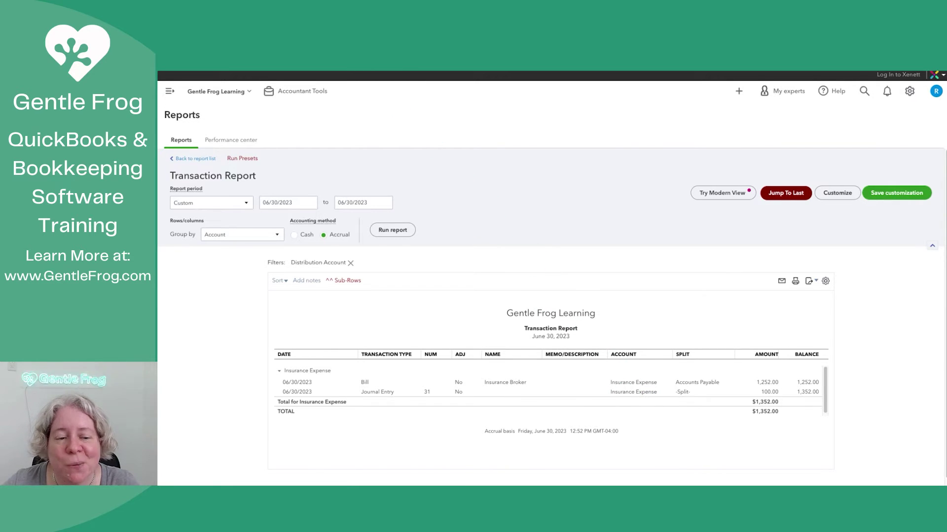
{"action": "key", "text": "alt+Left"}
{"action": "left_click", "coordinate": [414, 244]}
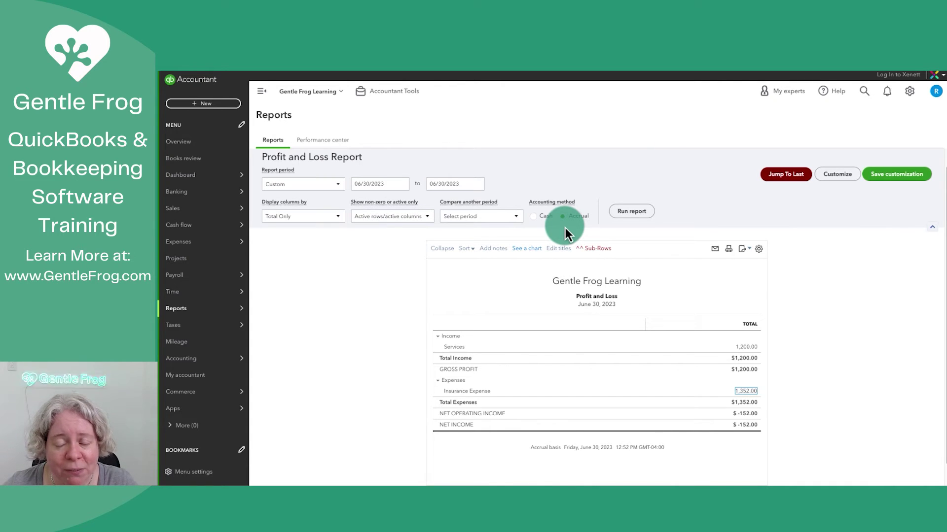
Rerun the June 30 Profit and Loss on Cash basis, giving $20.00 net income, and open search
{"action": "left_click", "coordinate": [534, 218]}
{"action": "left_click", "coordinate": [631, 212]}
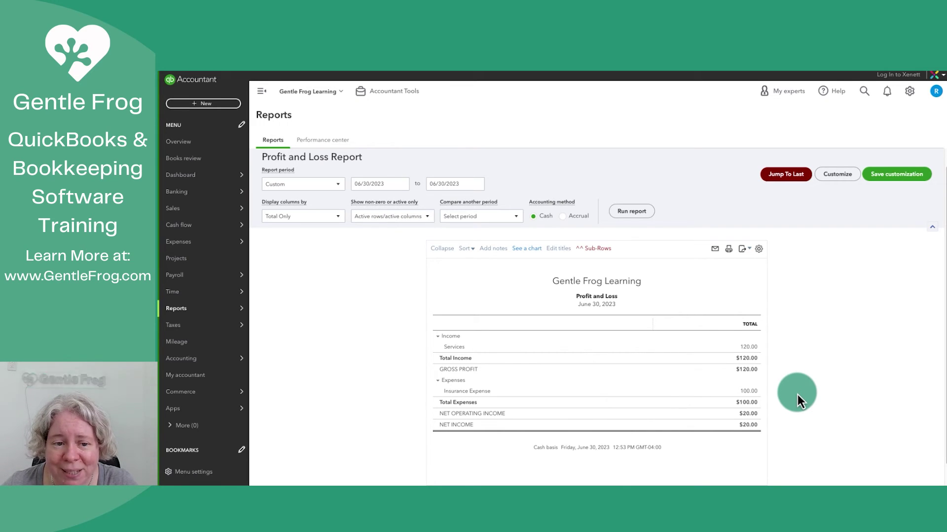
{"action": "left_click", "coordinate": [862, 92]}
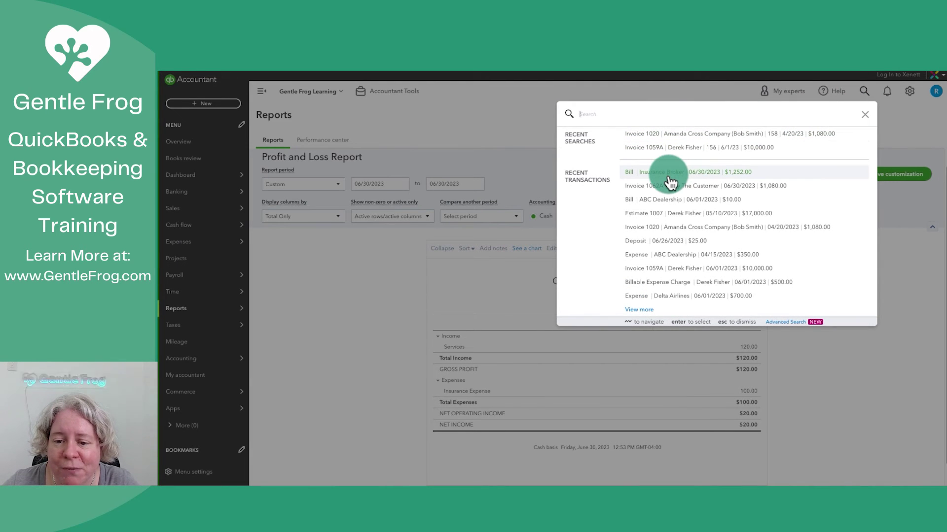
Mark the $1,252.00 Insurance Broker bill as paid on 06/30/2023 and save Bill Payment 1
{"action": "key", "text": "Escape"}
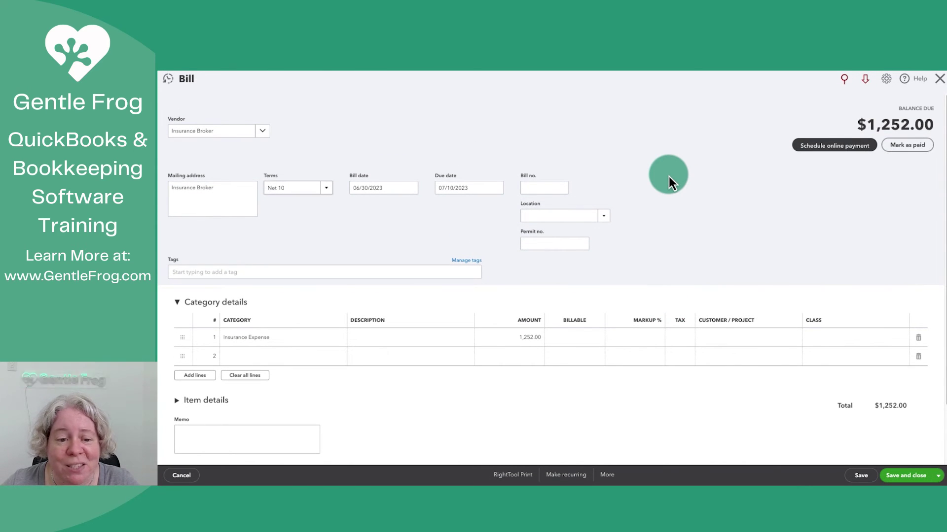
{"action": "left_click", "coordinate": [910, 146]}
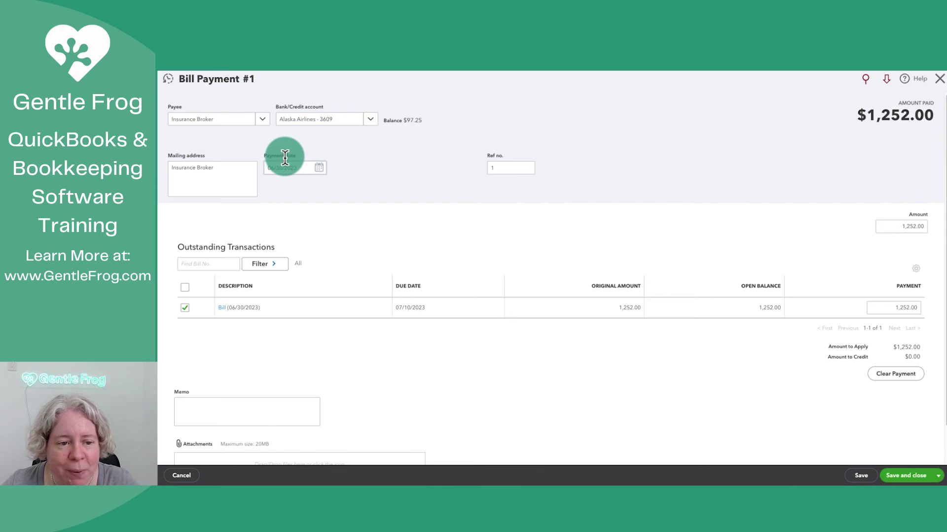
{"action": "left_click", "coordinate": [903, 477]}
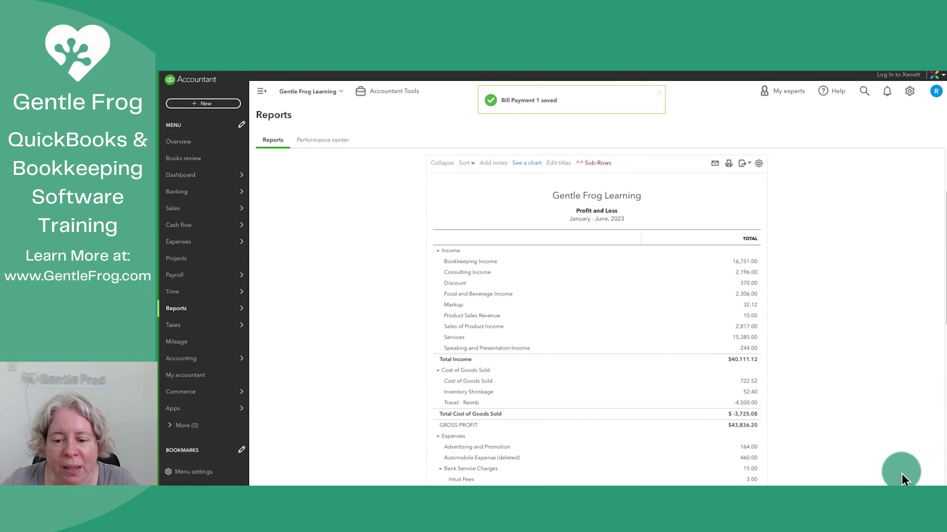
Rerun the cash-basis Profit and Loss from 06/30/2023: Insurance Expense $1,352.00, net income $-1,232.00
{"action": "left_click", "coordinate": [378, 205]}
{"action": "type", "text": "06"}
{"action": "type", "text": "/30/2023"}
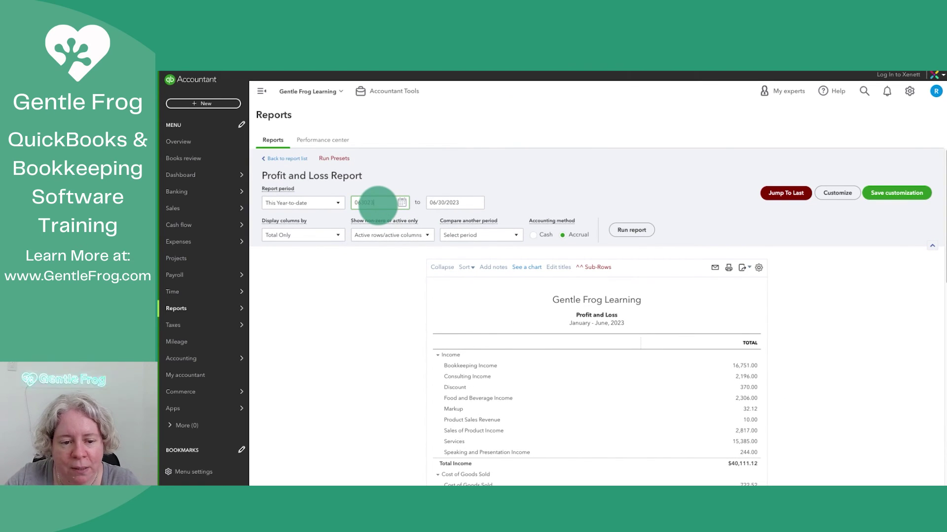
{"action": "left_click", "coordinate": [811, 392]}
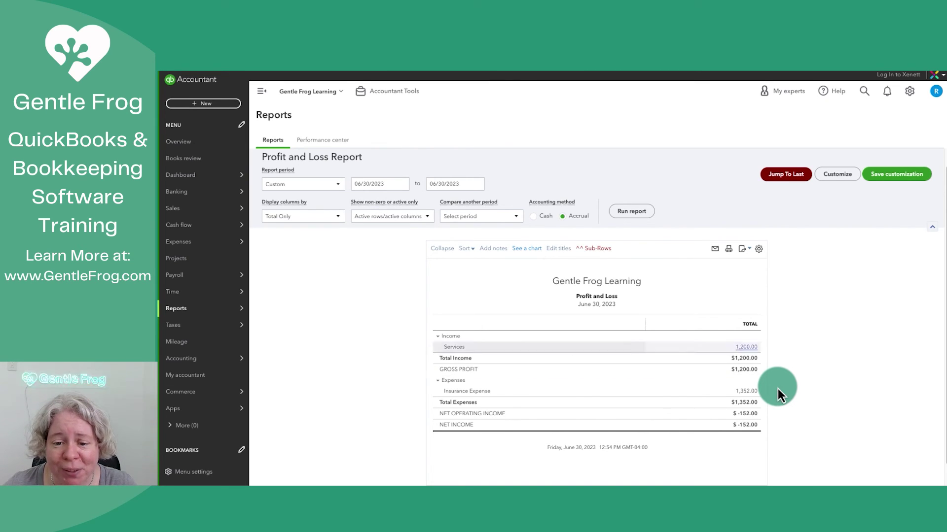
{"action": "left_click", "coordinate": [630, 213]}
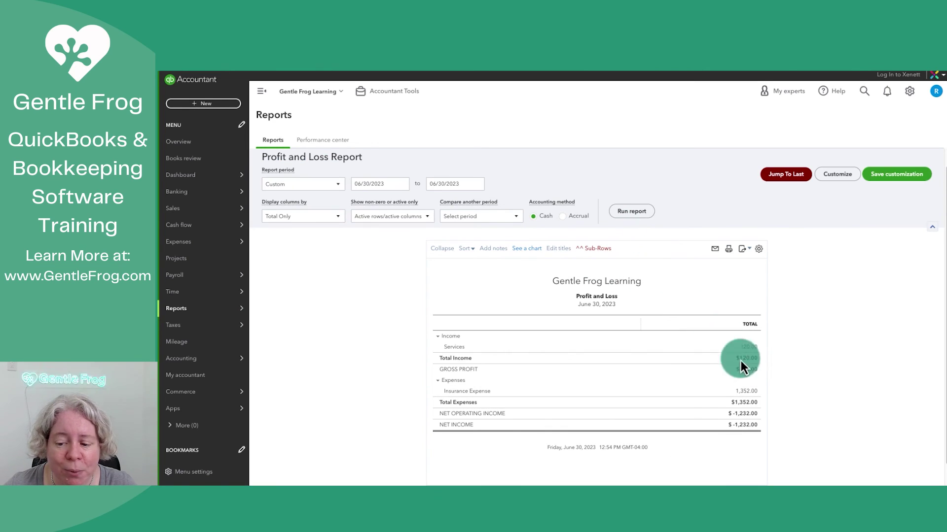